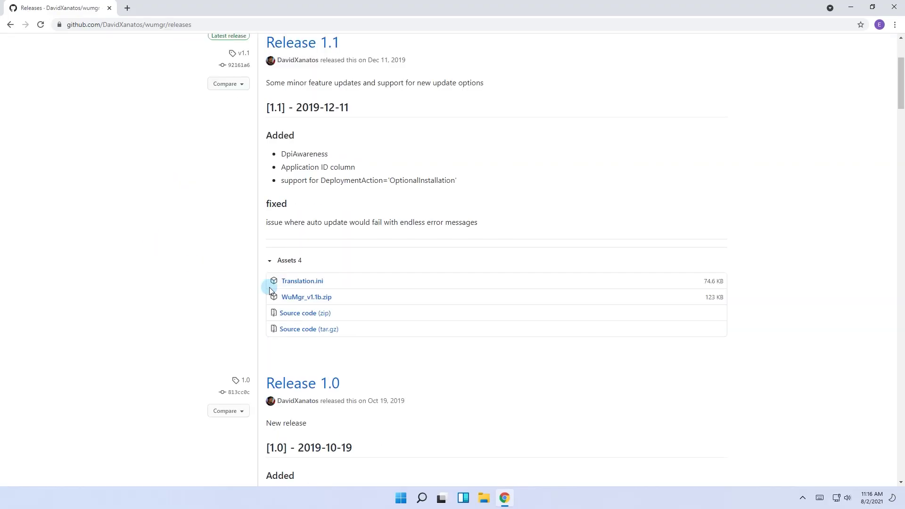
# Step: Download WuMgr_v1.1b.zip from the release assets and extract it into a desktop folder
pyautogui.click(292, 303)
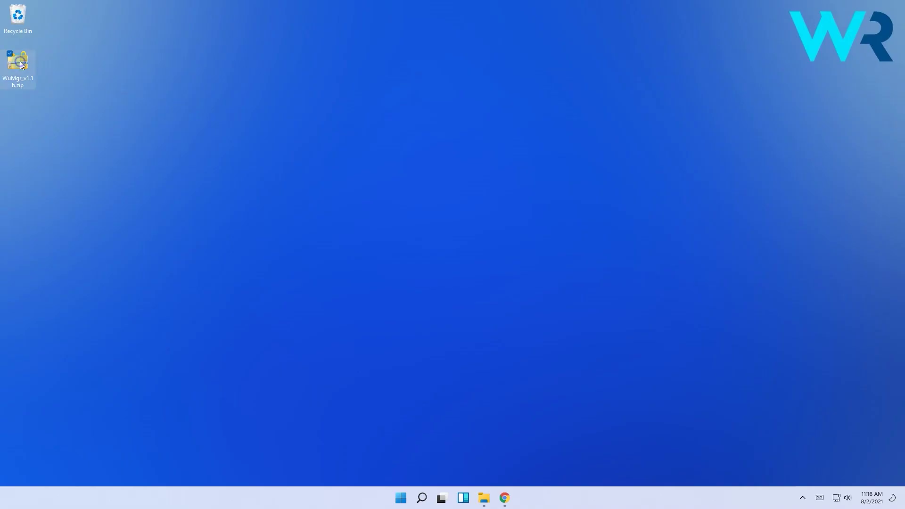
pyautogui.rightClick(20, 62)
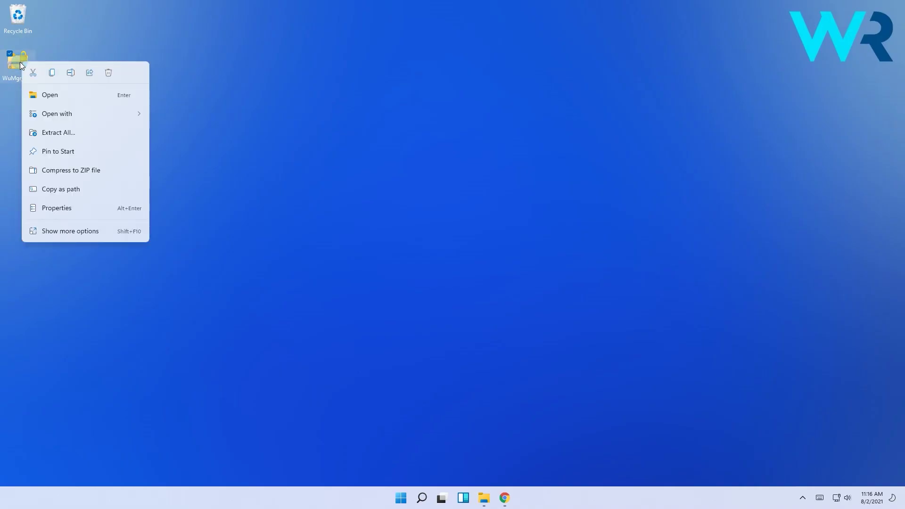
pyautogui.click(58, 134)
pyautogui.click(536, 340)
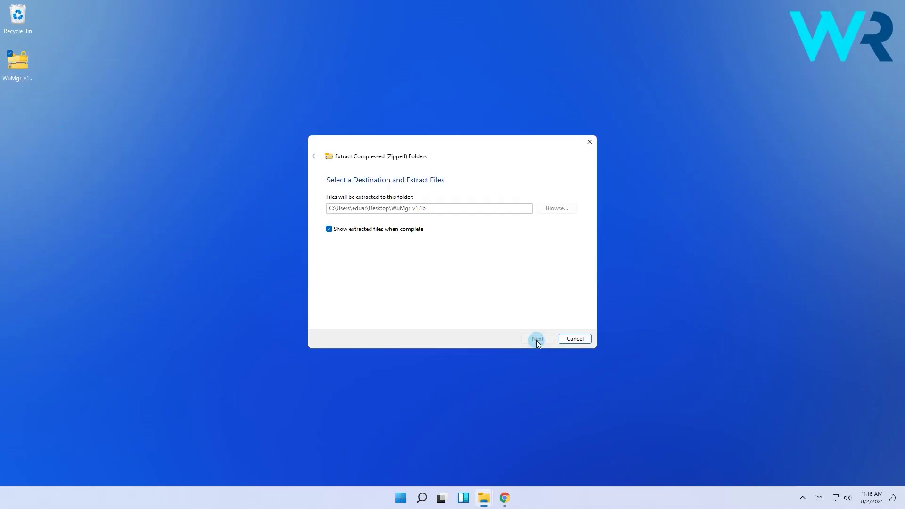
# Step: Launch wumgr.exe, move its window to the screen centre, and minimize File Explorer
pyautogui.doubleClick(289, 204)
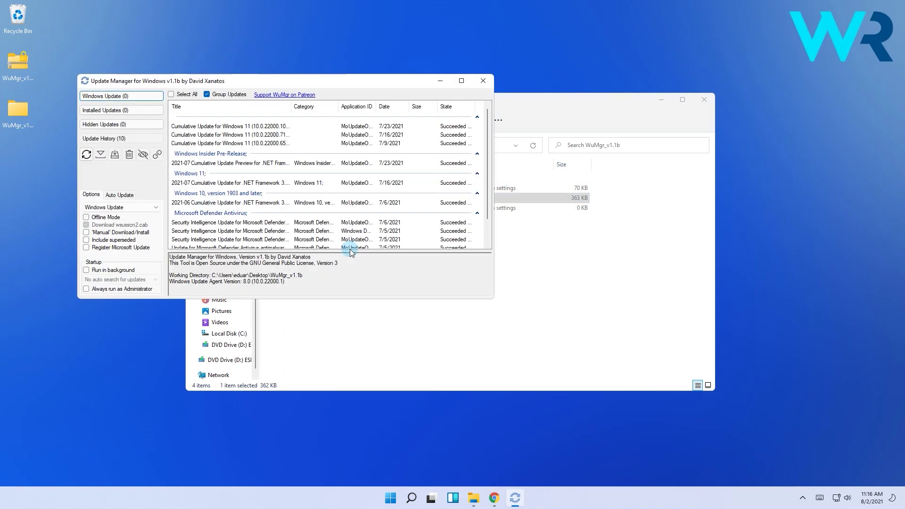
pyautogui.moveTo(276, 84); pyautogui.dragTo(450, 137)
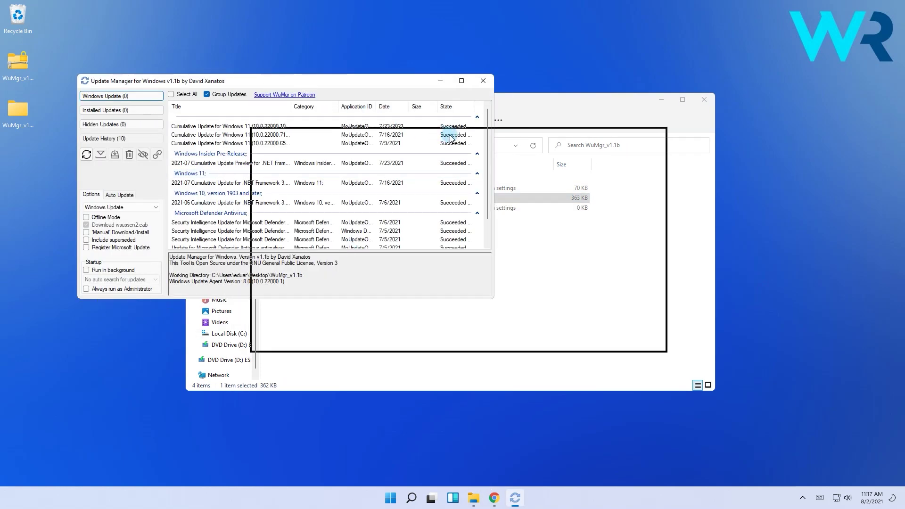
pyautogui.click(660, 98)
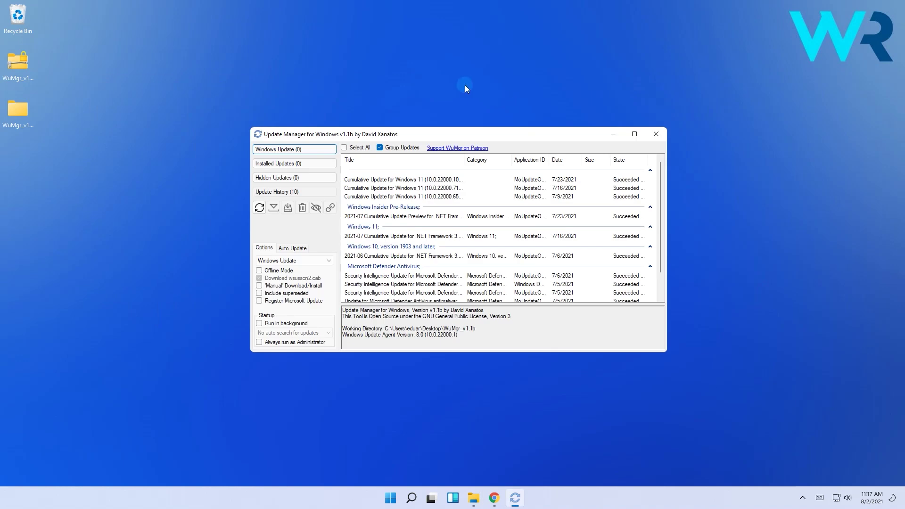
# Step: Check Windows Update and select the first Windows 11 cumulative update
pyautogui.click(290, 149)
pyautogui.click(290, 191)
pyautogui.click(428, 181)
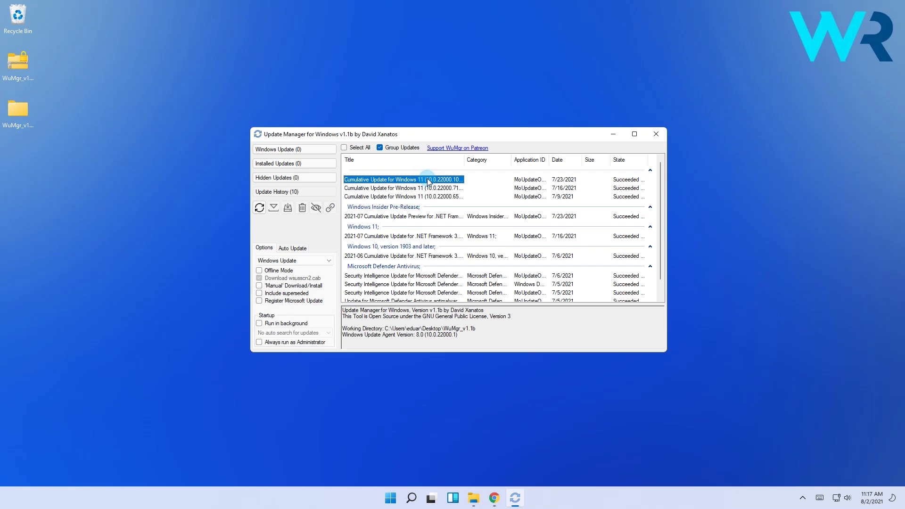